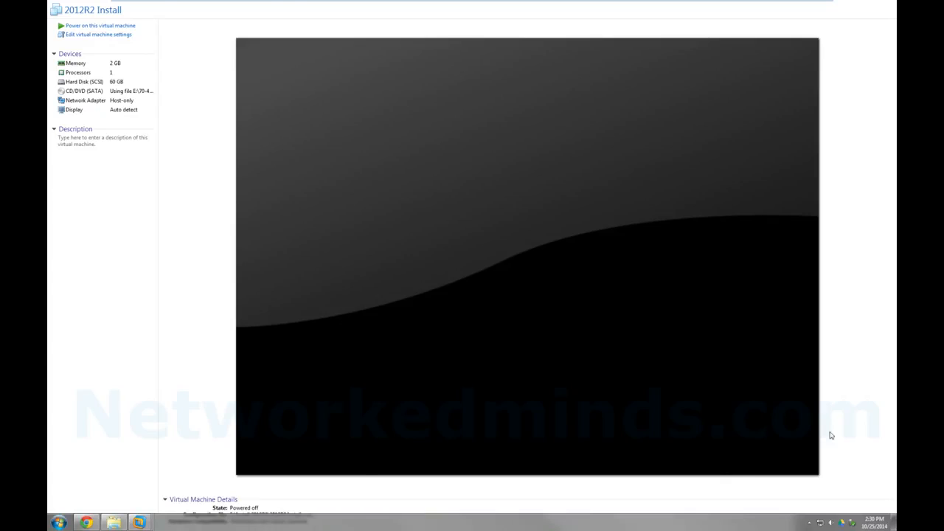
Bring up the Chrome window showing the TechNet Windows Server 2012 R2 evaluation page
click(86, 522)
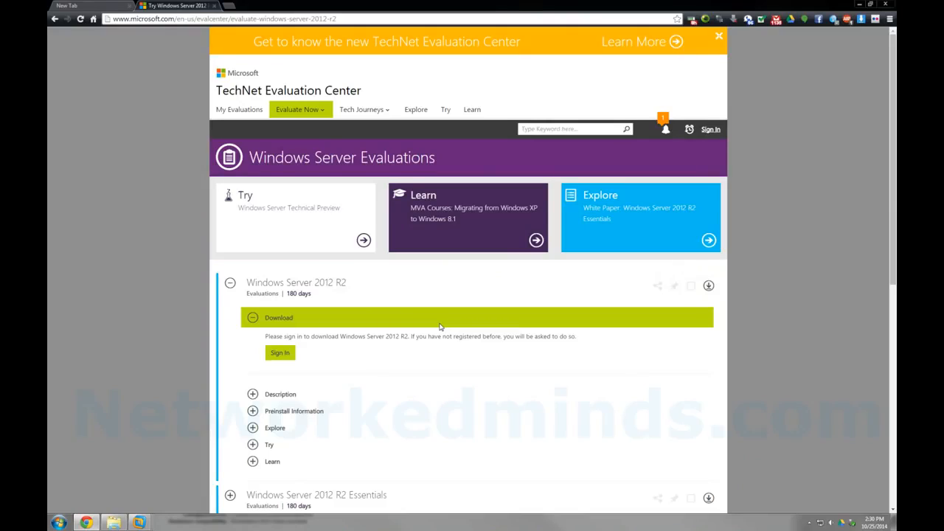
Browse the evaluations list and expand the Windows Server 2012 entry and its description
scroll(425, 316, down, 5)
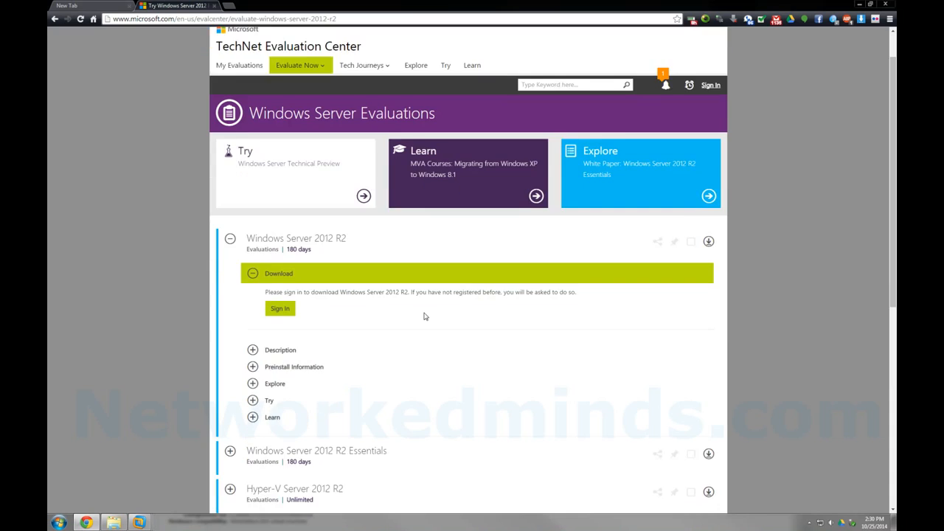
scroll(424, 316, up, 5)
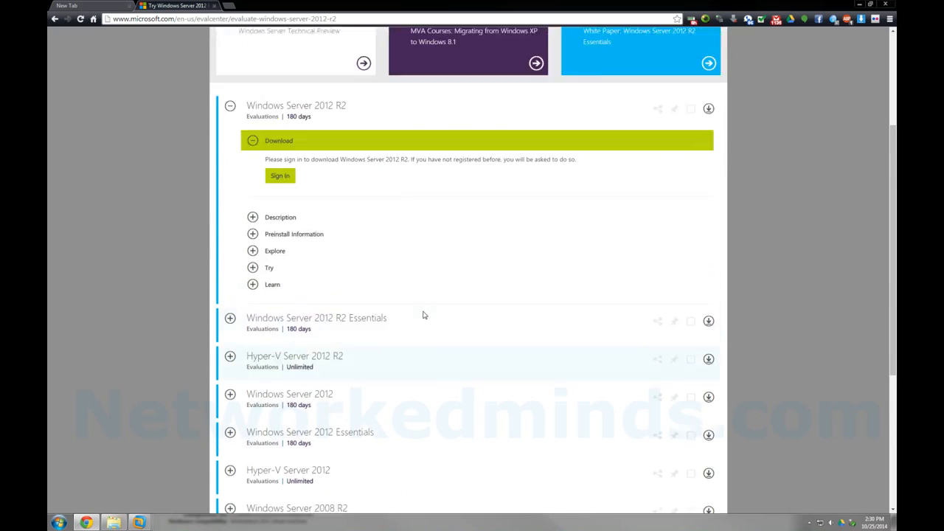
scroll(424, 316, down, 8)
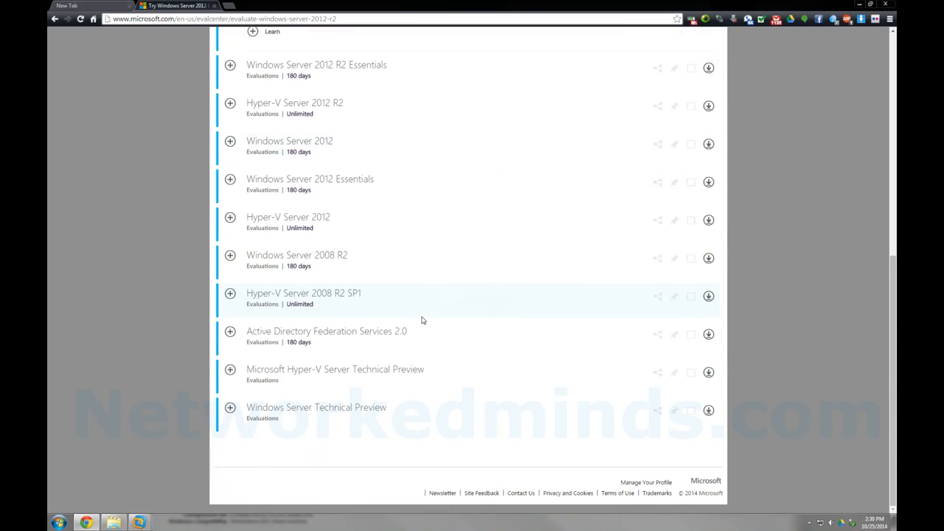
scroll(422, 320, up, 1)
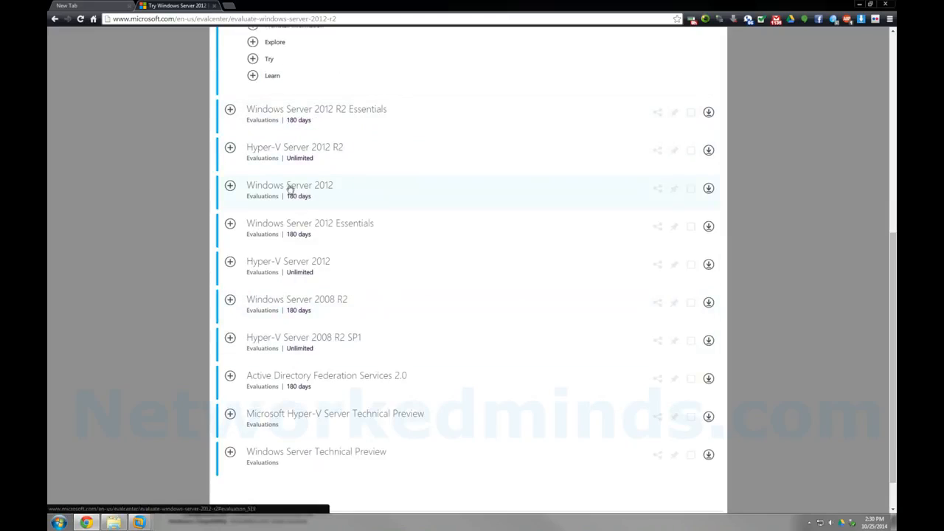
click(229, 187)
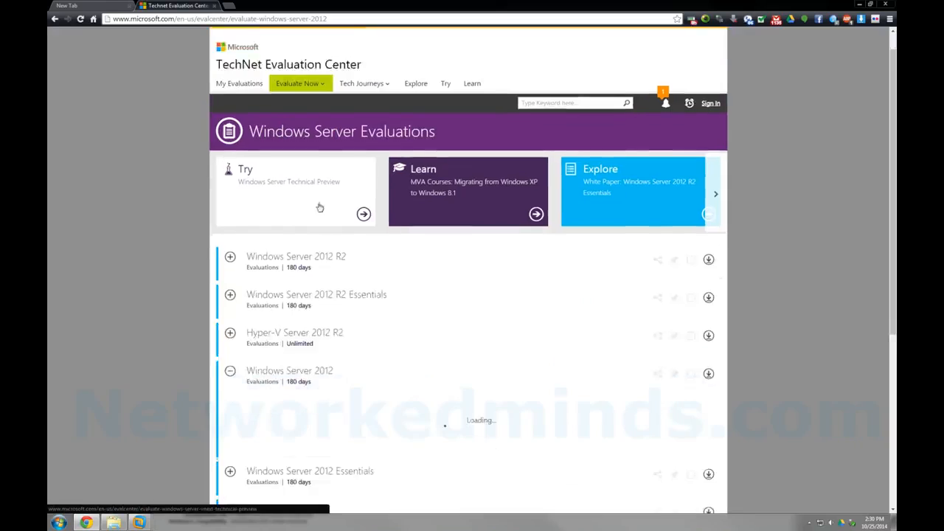
scroll(309, 179, up, 2)
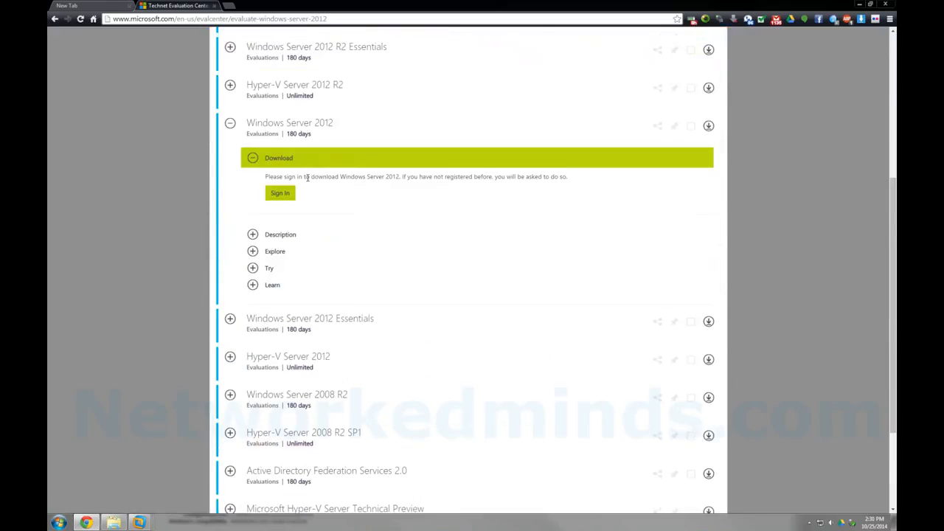
click(253, 235)
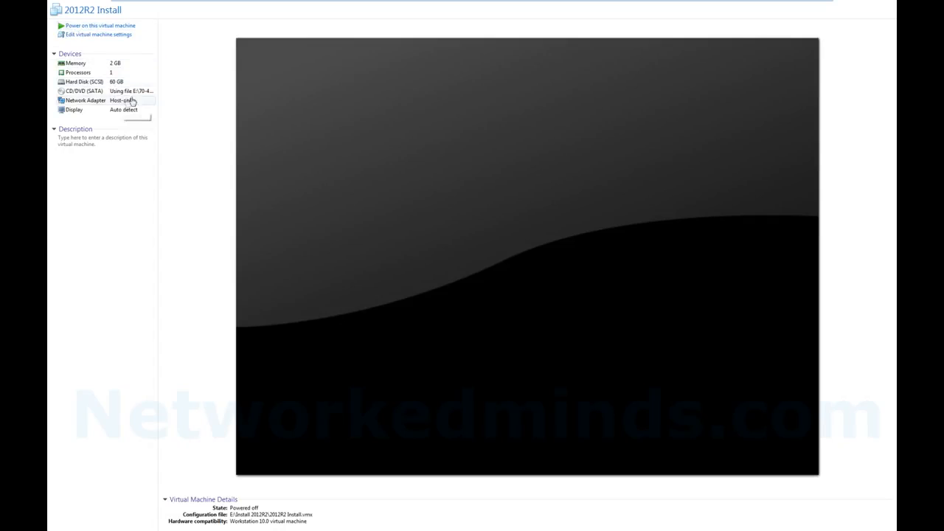
Power on the 2012R2 Install virtual machine and capture input in its console
click(105, 26)
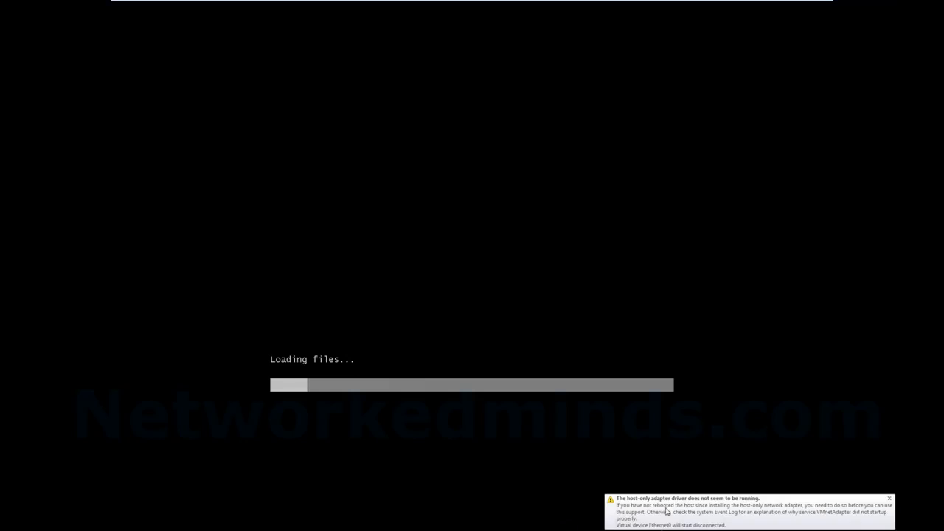
click(555, 411)
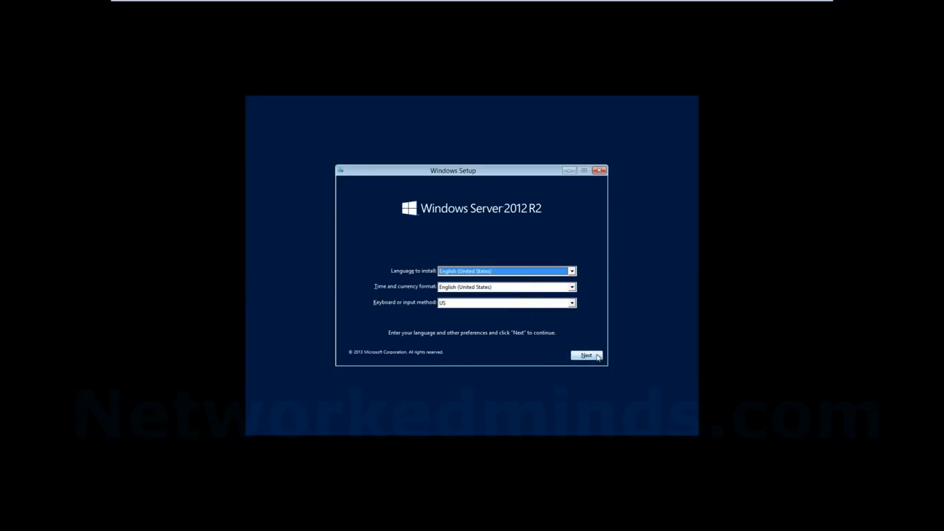
Accept English (United States) language and keyboard defaults and start the installation
click(587, 356)
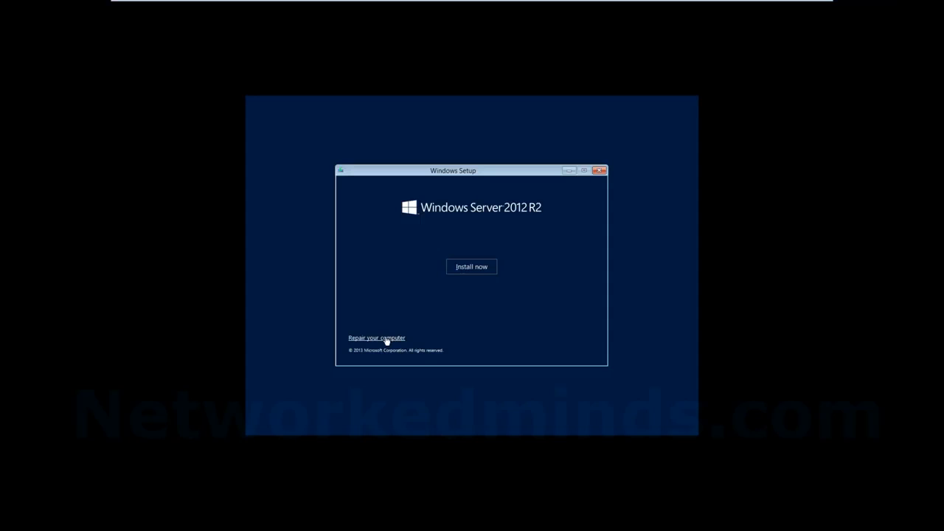
click(479, 268)
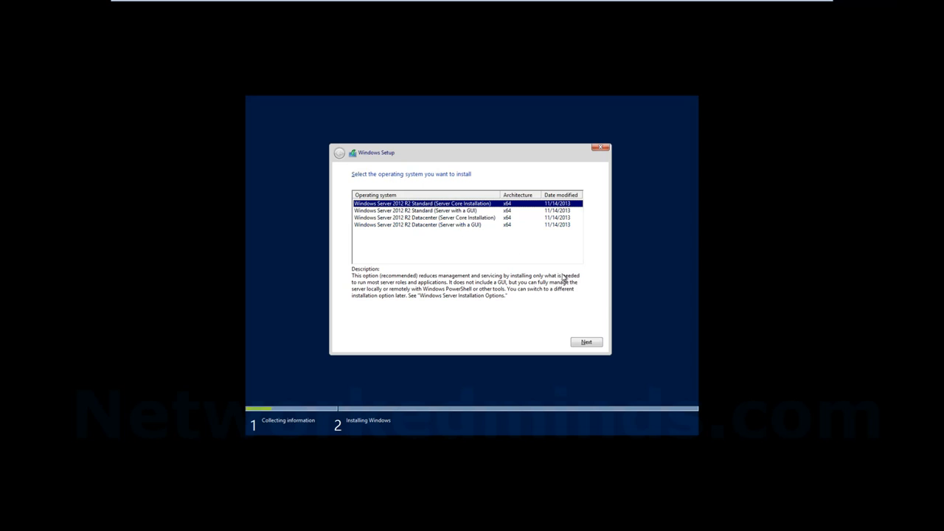
Custom-install Standard (Server Core) edition on Drive 0's 60 GB unallocated space, accepting the license
click(586, 341)
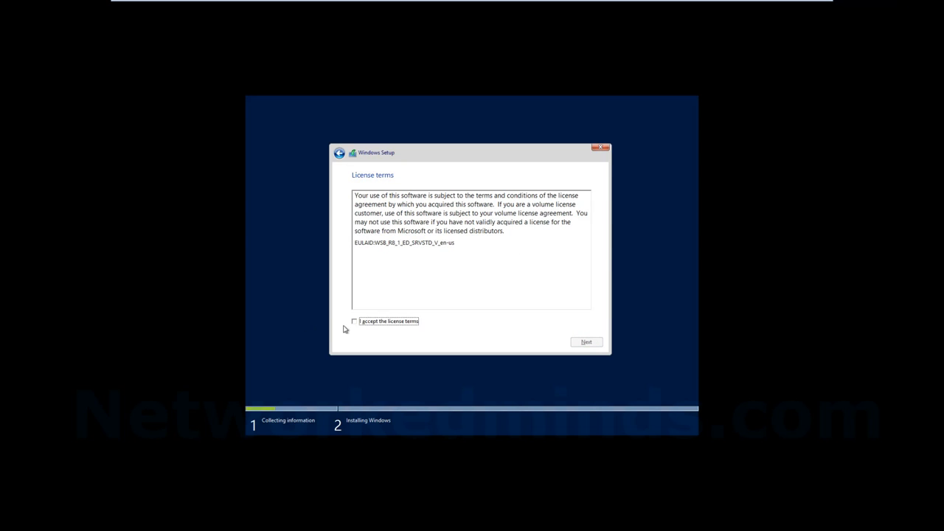
click(354, 324)
click(594, 343)
click(397, 261)
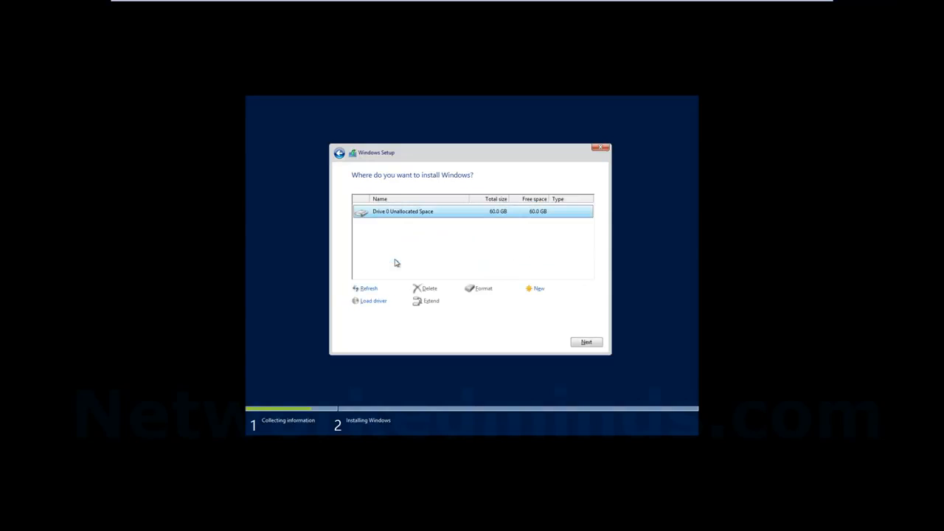
click(586, 343)
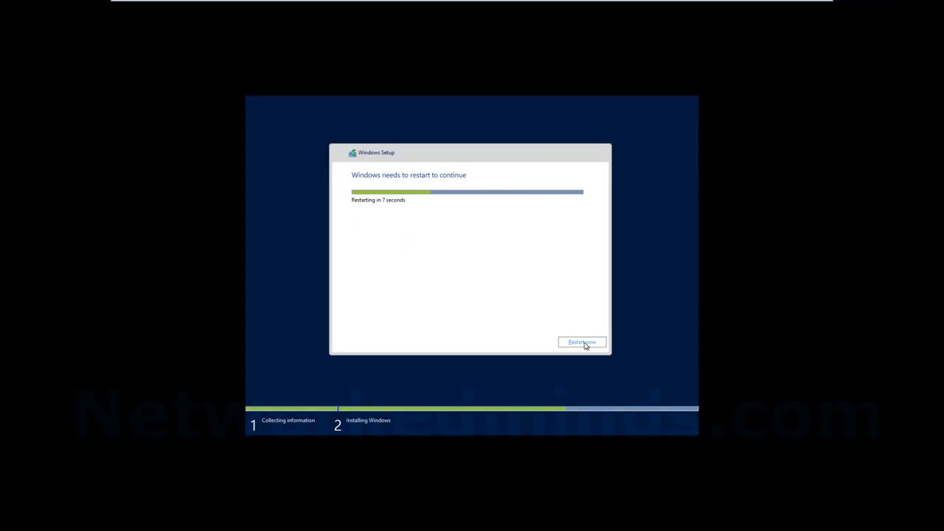
Restart the virtual machine immediately instead of waiting for the countdown
click(583, 343)
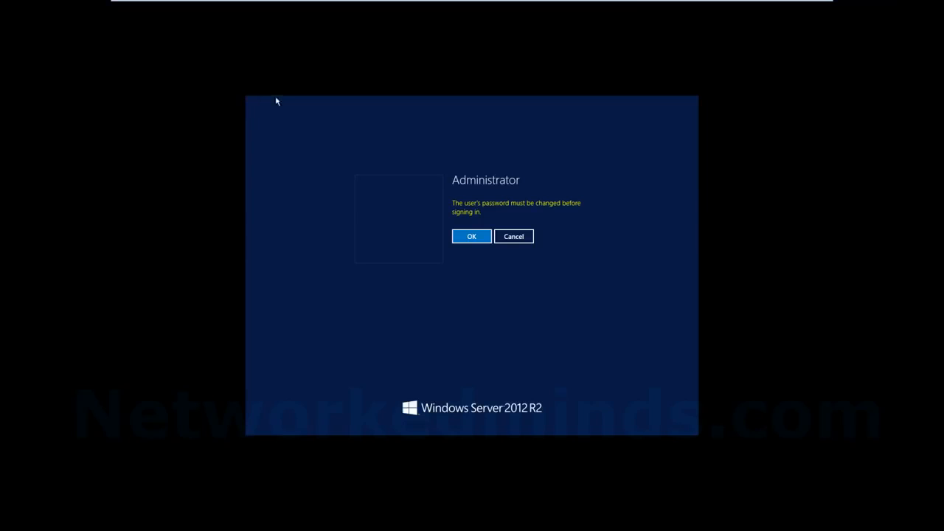
Acknowledge the password-change notice, then enter and confirm a new Administrator password
click(487, 238)
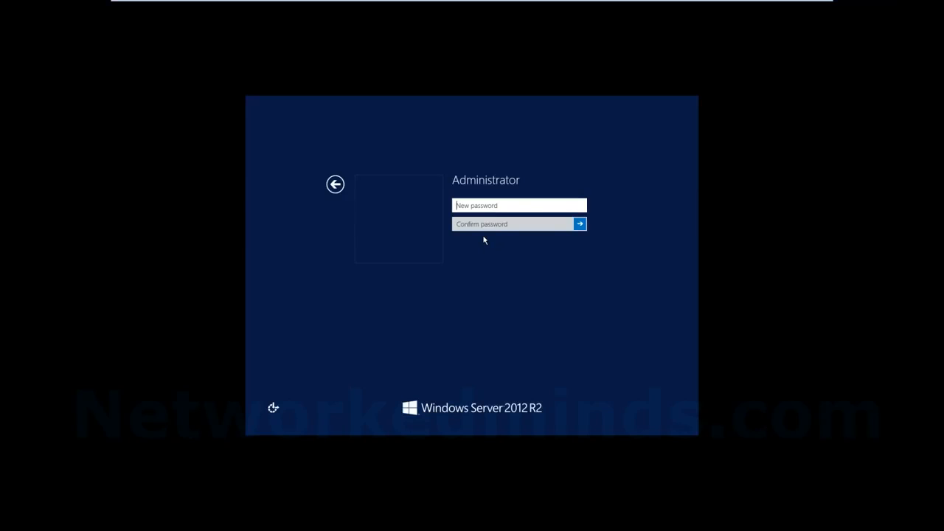
text(P@ssword123)
click(580, 206)
click(582, 206)
click(468, 227)
text(Password)
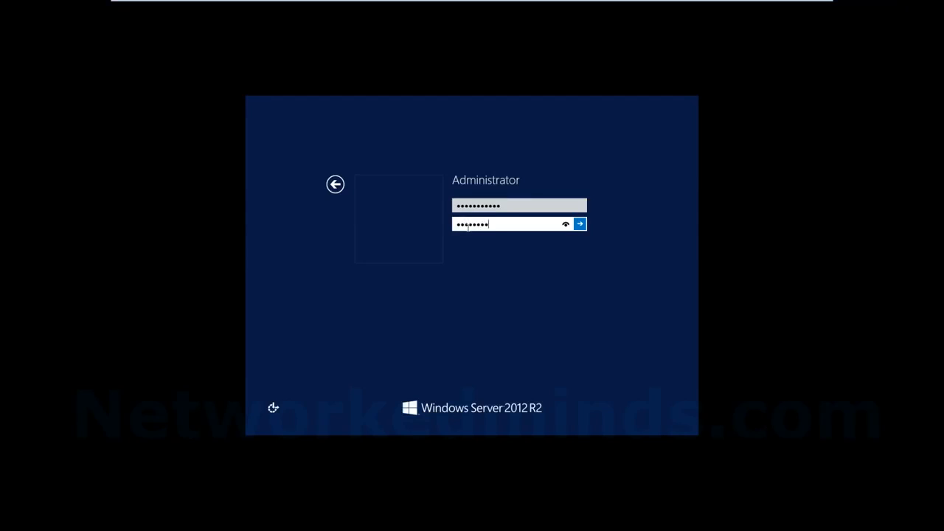
text(20!)
key(Return)
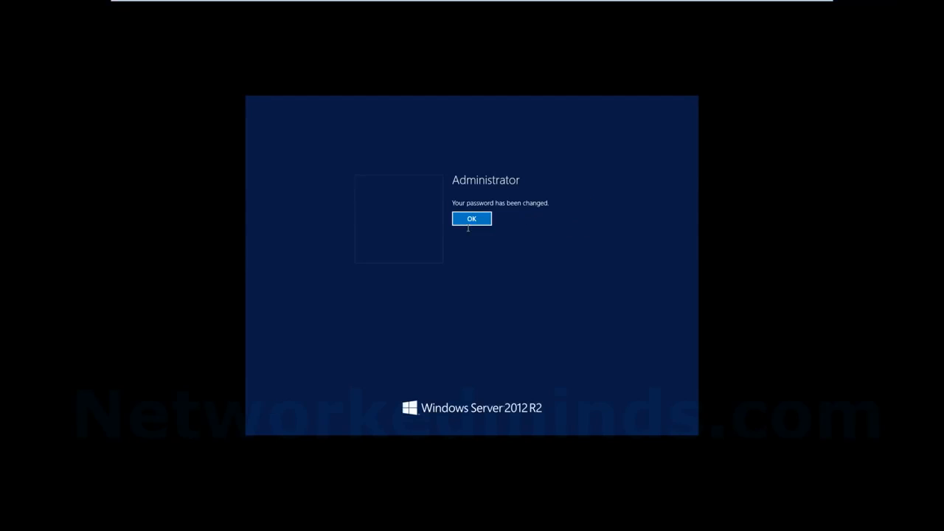
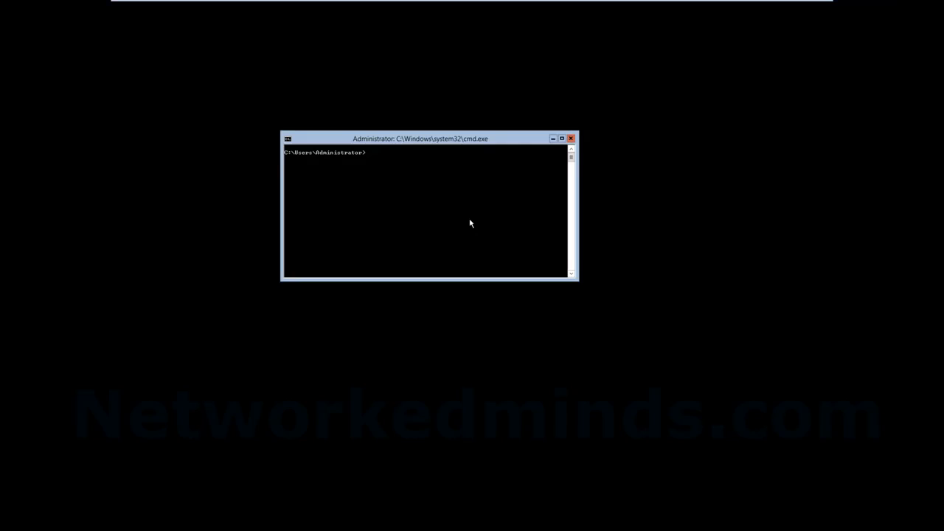
Launch sconfig, dismiss the no-active-network-adapters warning, and pick option 2 to change the computer name
text(config)
key(Return)
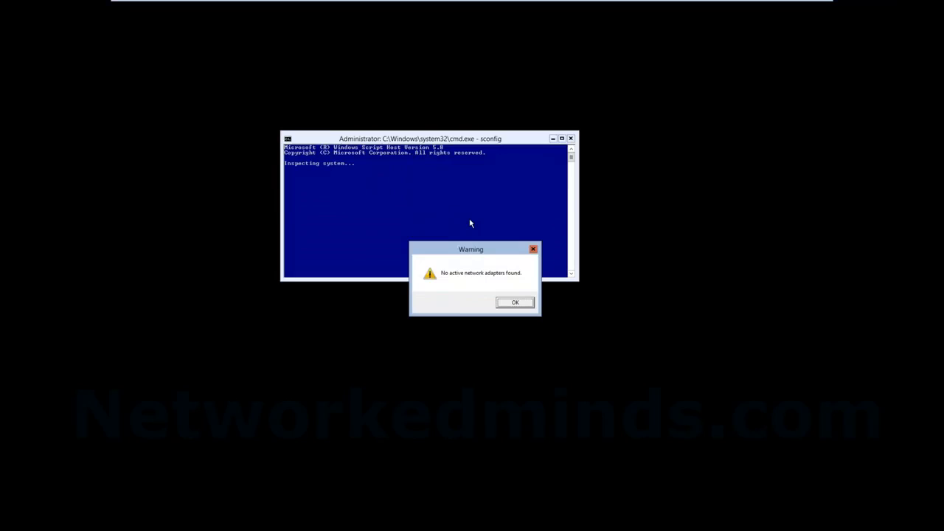
key(Return)
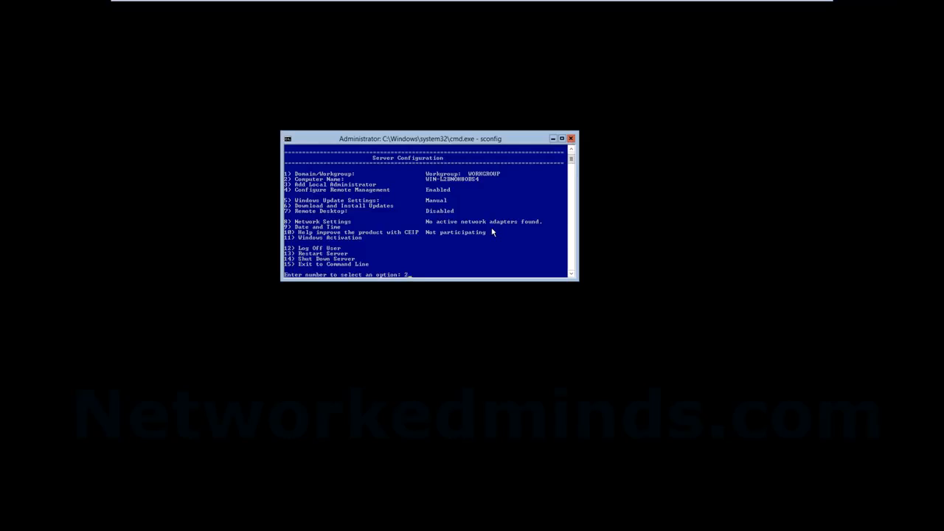
key(Return)
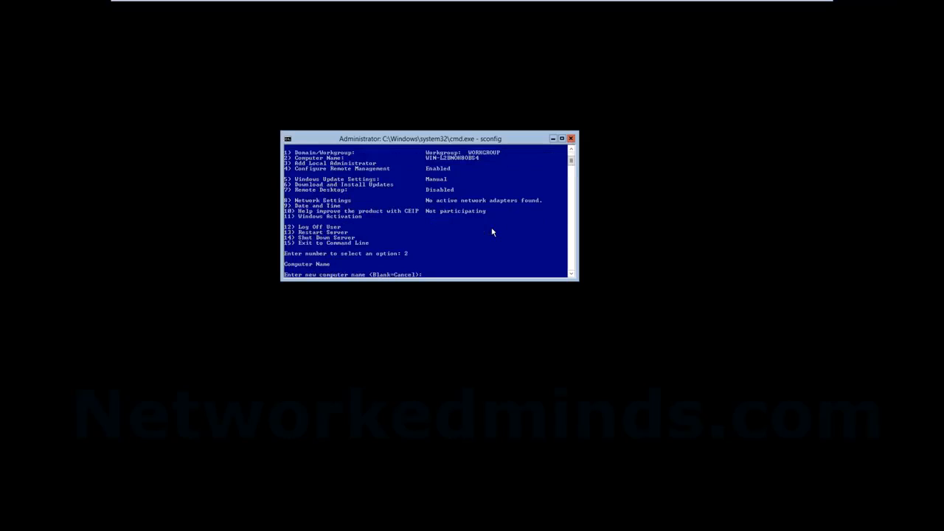
Rename the computer to 'install' and choose No to postpone the restart
text(install)
key(Return)
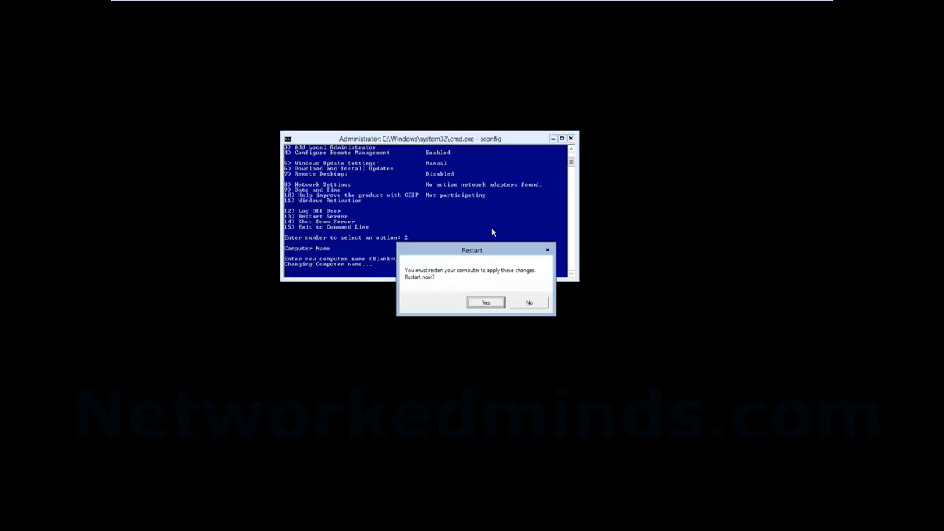
key(Tab)
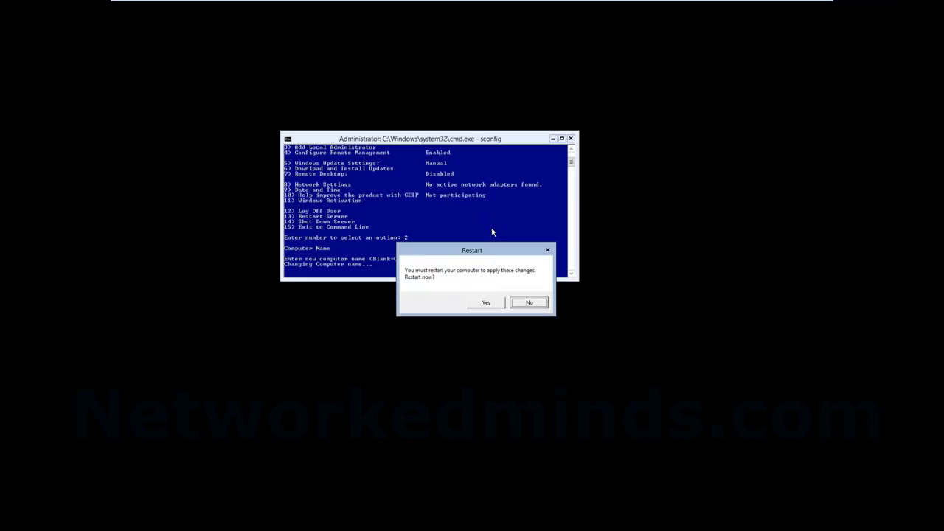
key(Return)
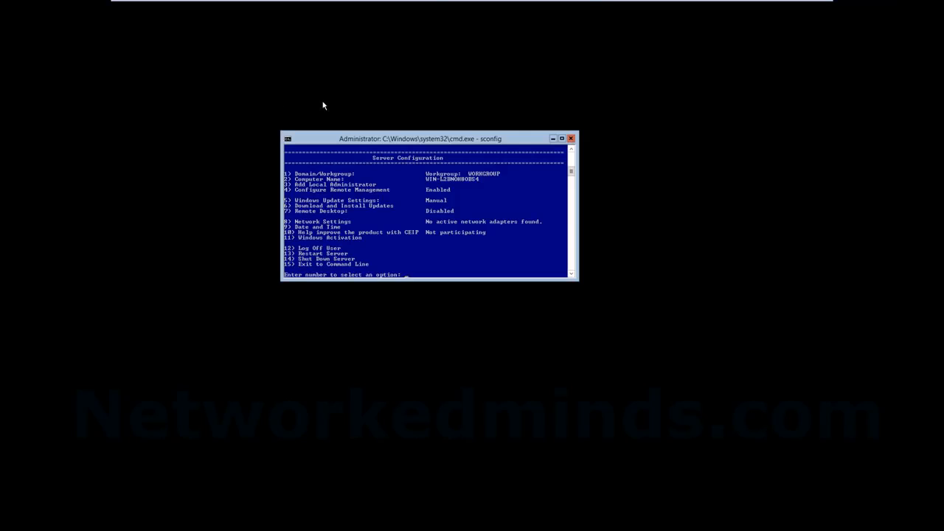
Connect the VM's network adapter to Custom: Specific virtual network VMnet4 in VM Settings
mouse_move(441, 2)
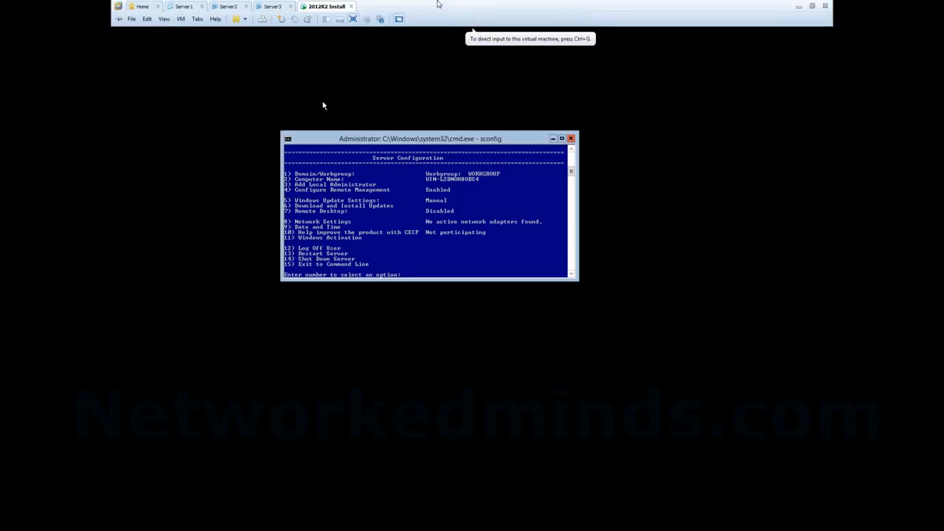
right_click(340, 7)
mouse_move(363, 105)
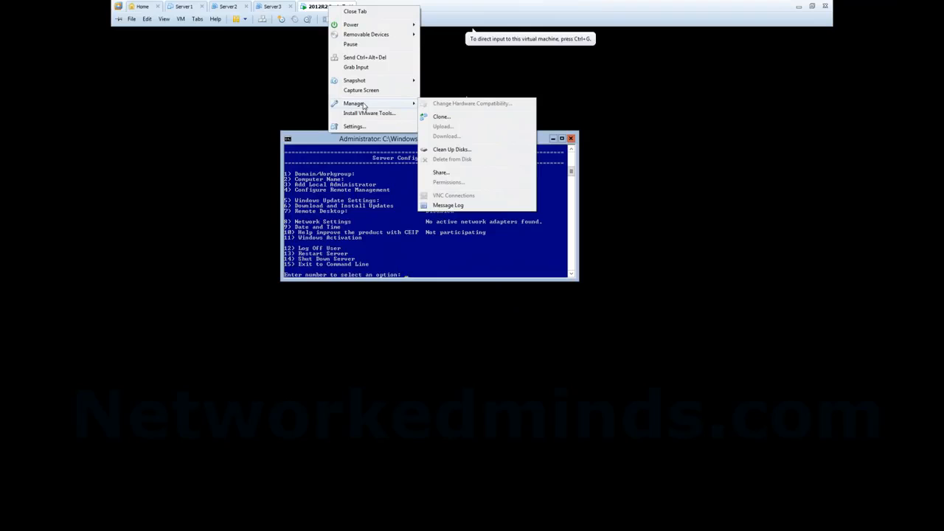
click(365, 126)
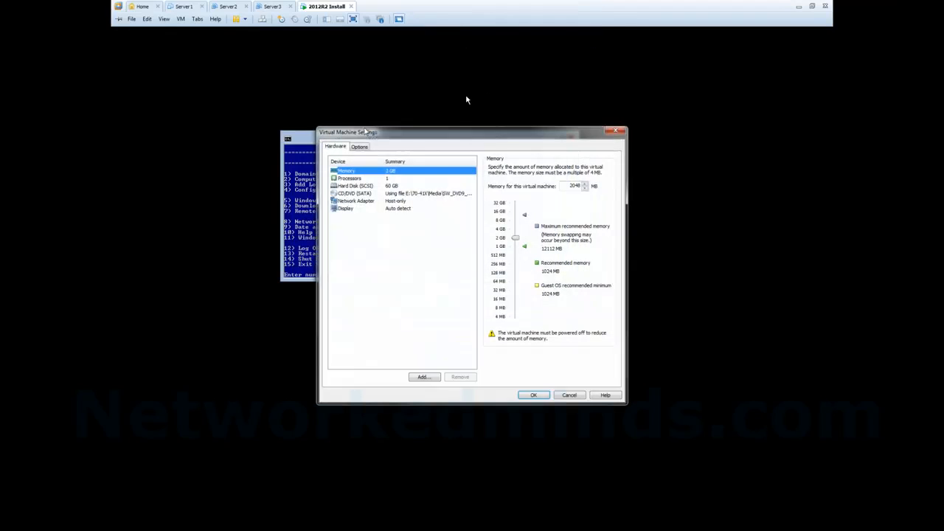
click(365, 201)
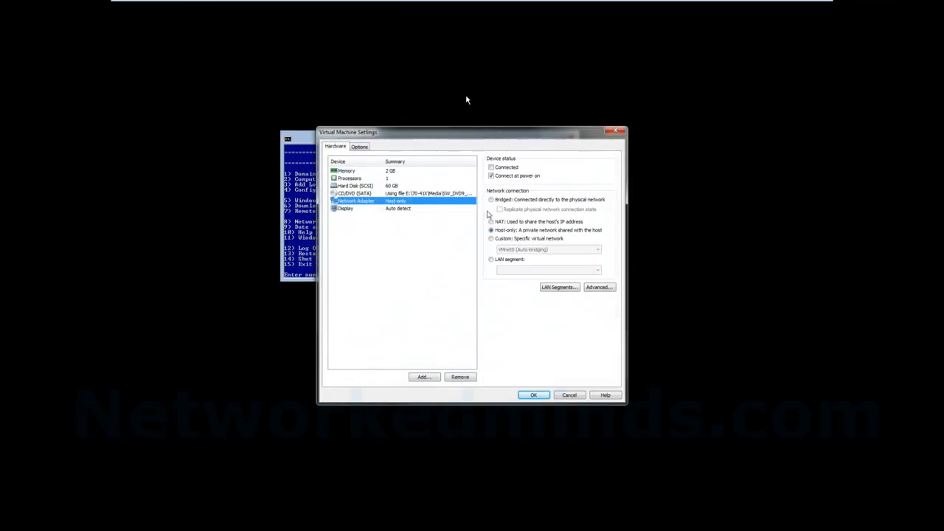
click(497, 238)
click(523, 250)
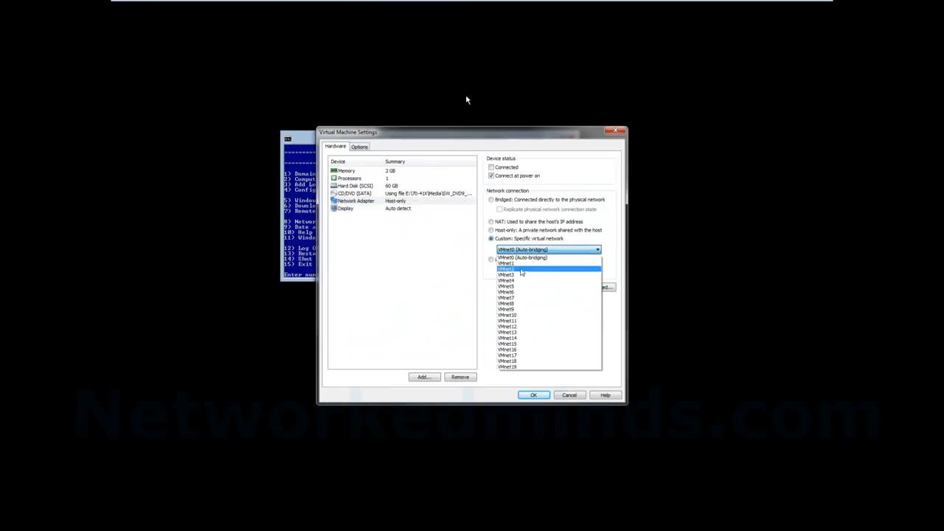
click(520, 277)
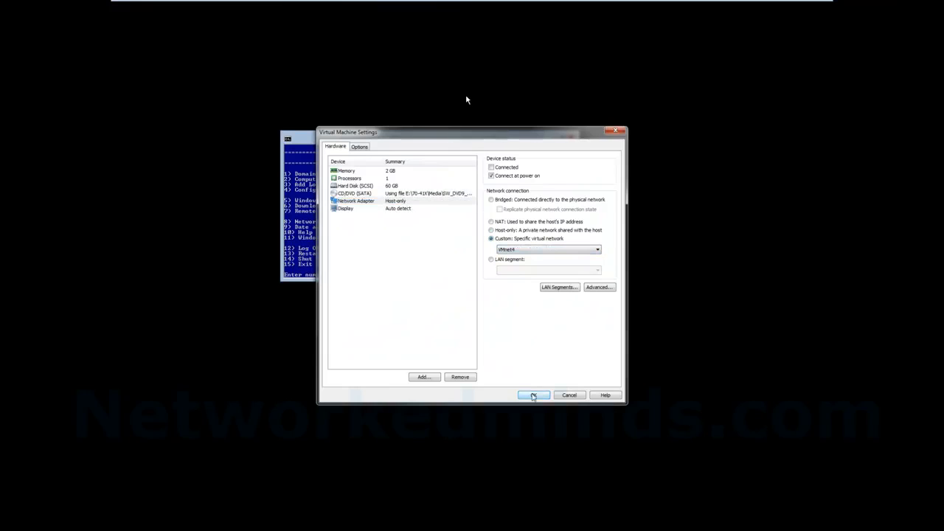
click(532, 395)
click(533, 397)
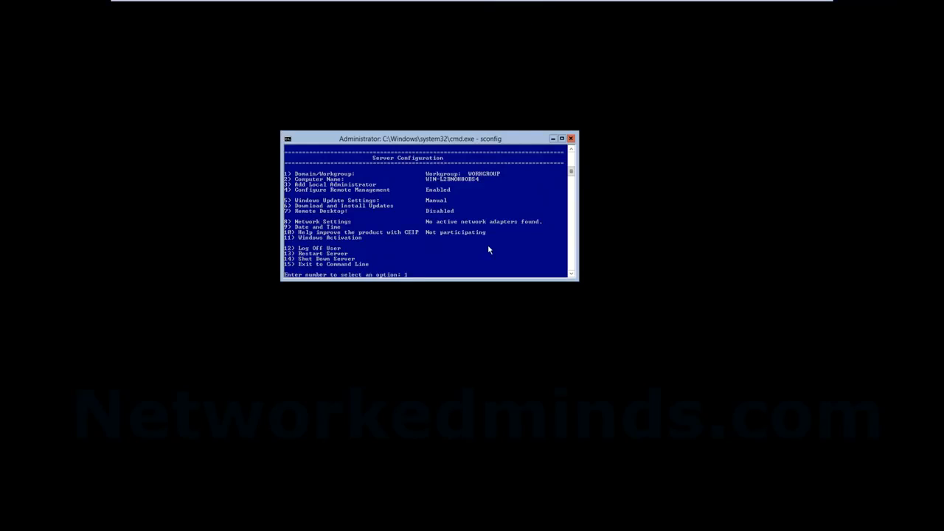
Give network adapter 10 static IP 192.168.1.15 with default mask 255.255.255.0 and no gateway
key(Return)
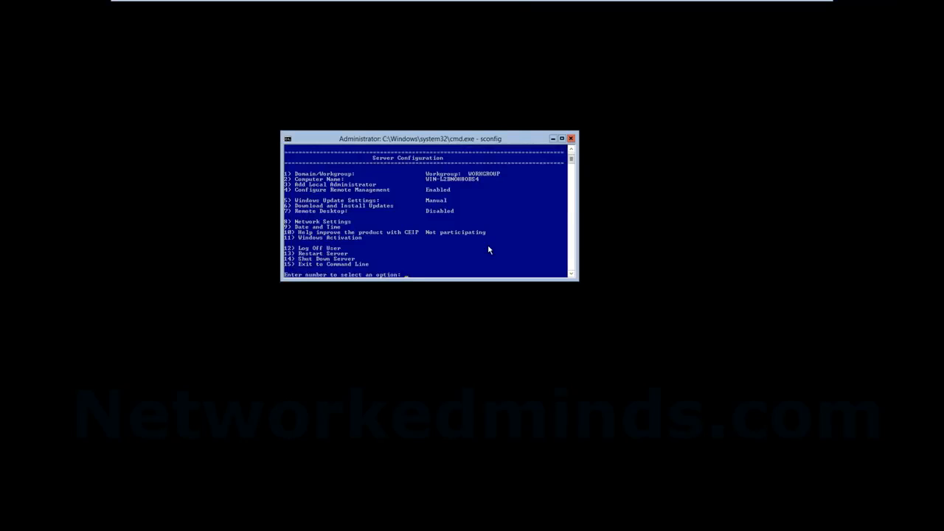
text(8)
key(Return)
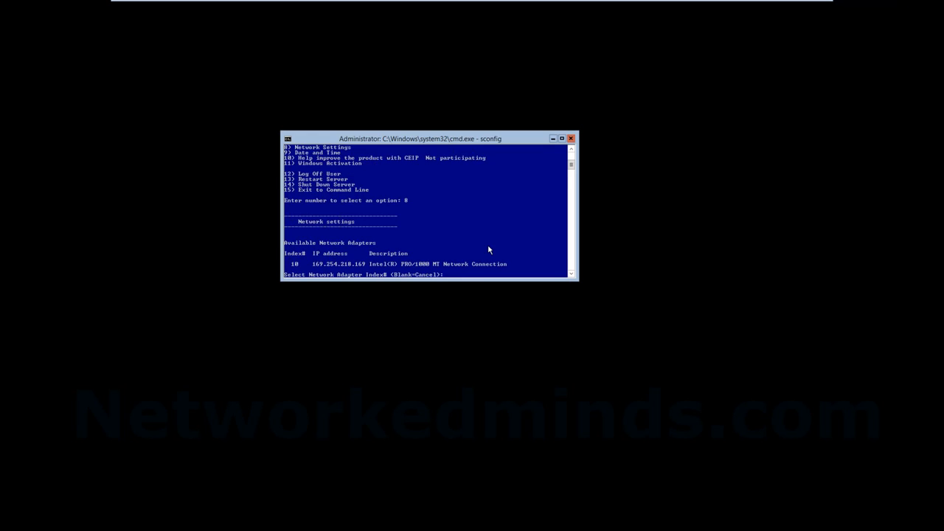
text(10)
key(Return)
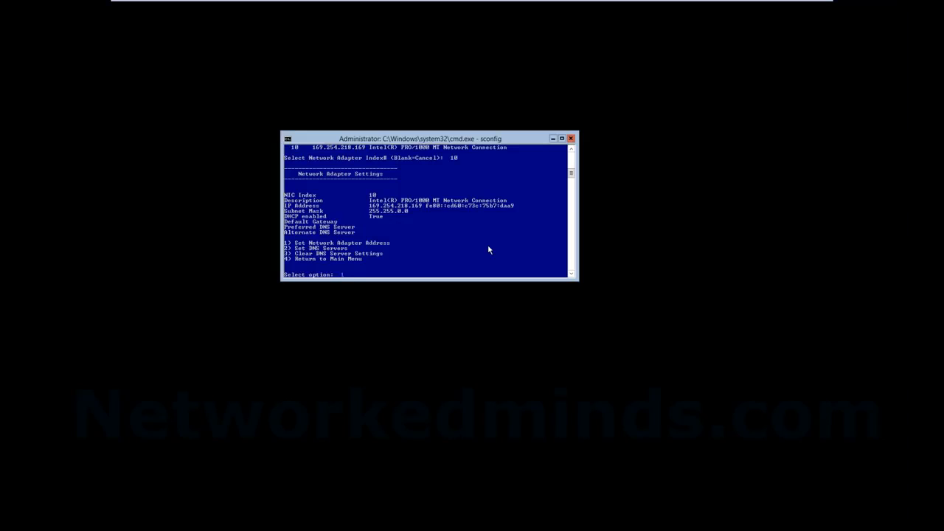
text(1)
key(Return)
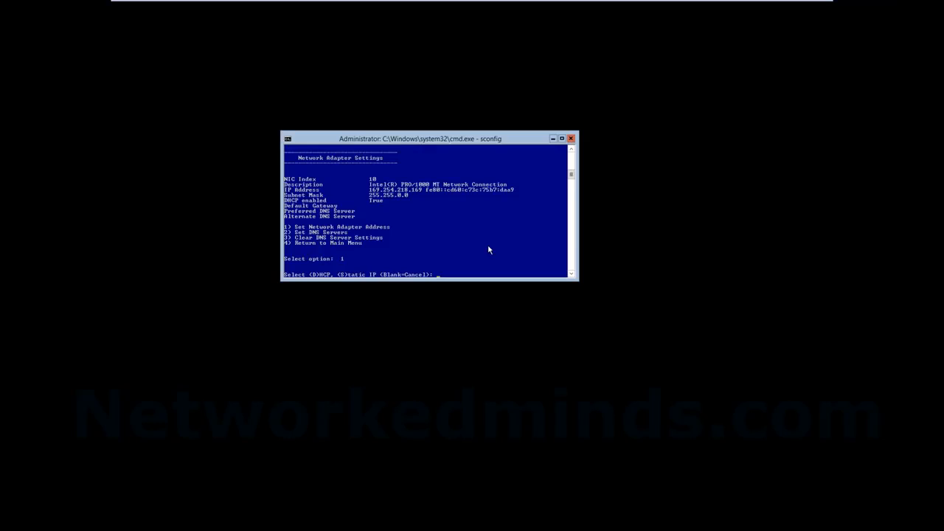
key(Return)
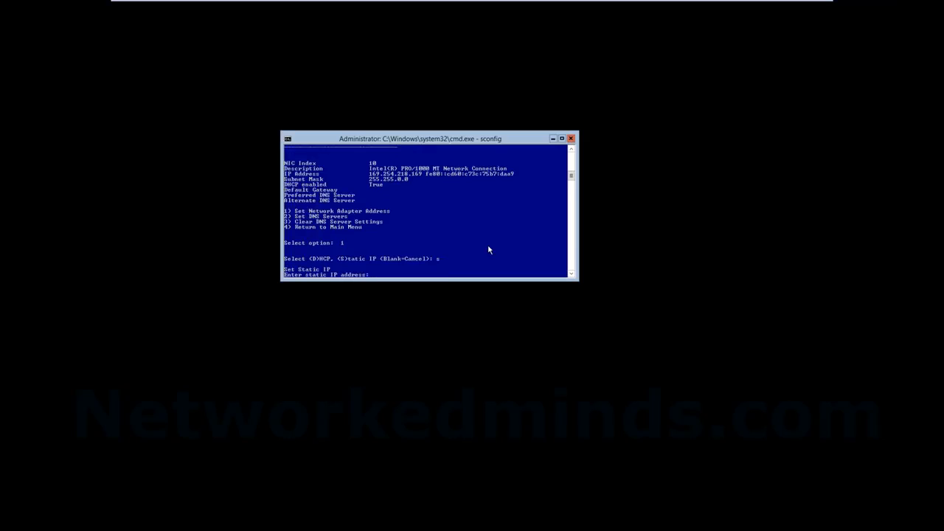
text(192.168.1.15)
key(Return)
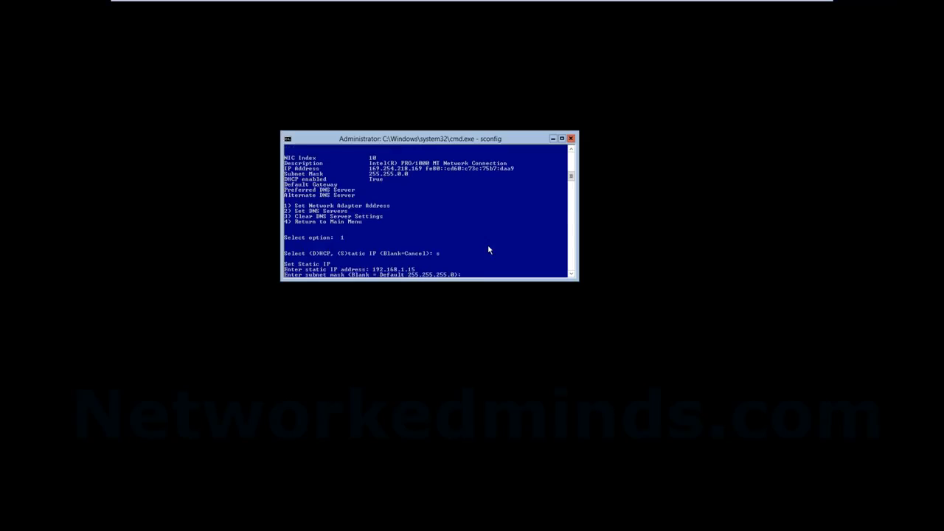
key(Return)
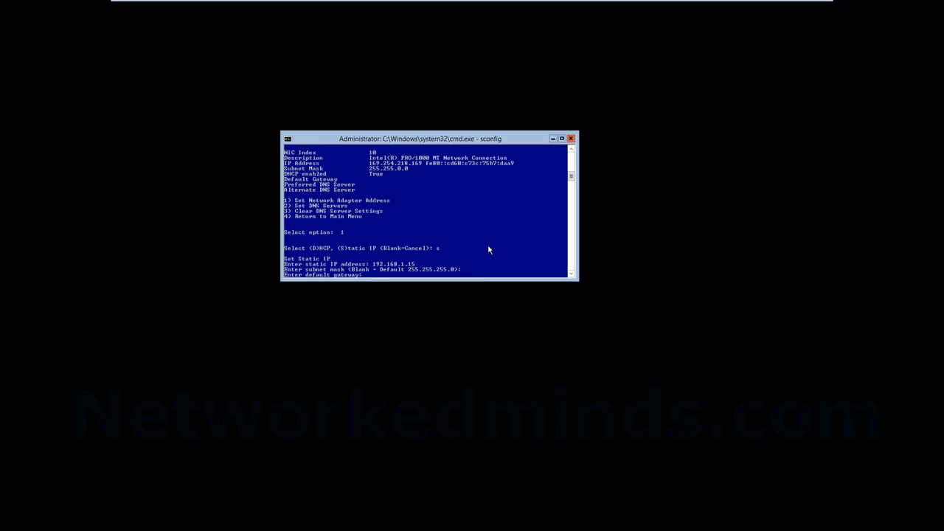
key(Return)
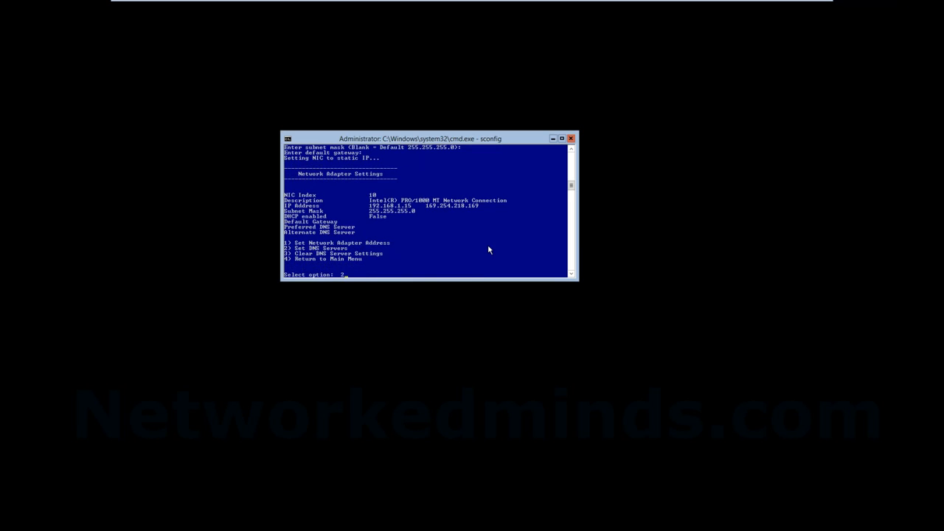
Set preferred DNS server 192.168.1.1 with no alternate, then return to the main menu
key(Return)
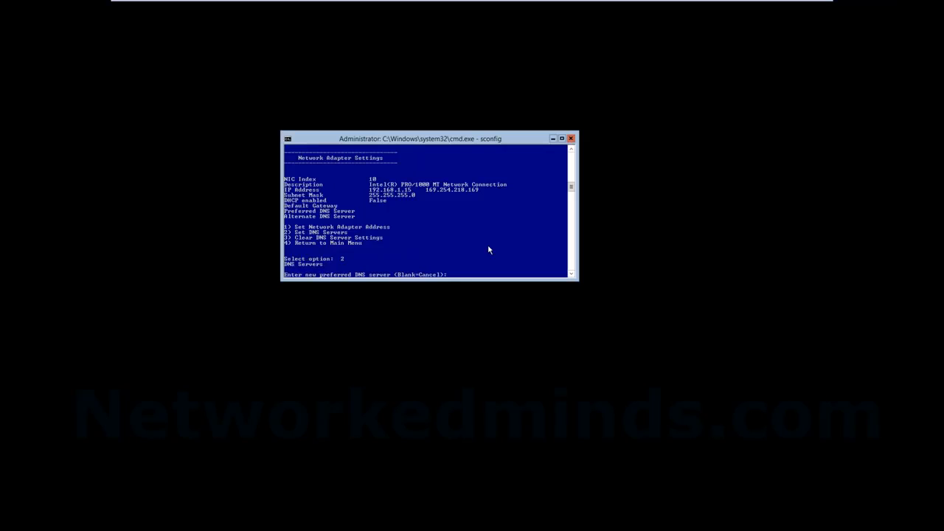
text(192.168.1.1)
key(Return)
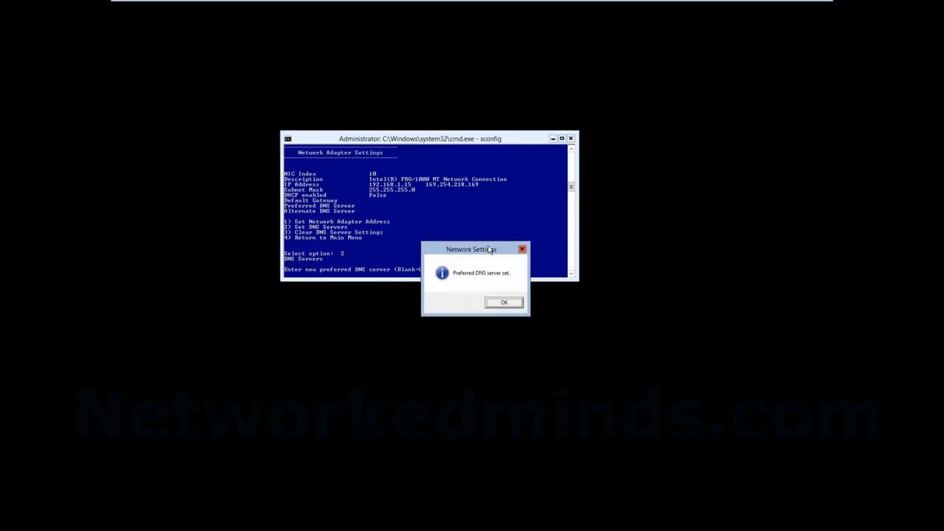
key(Return)
key(Return)
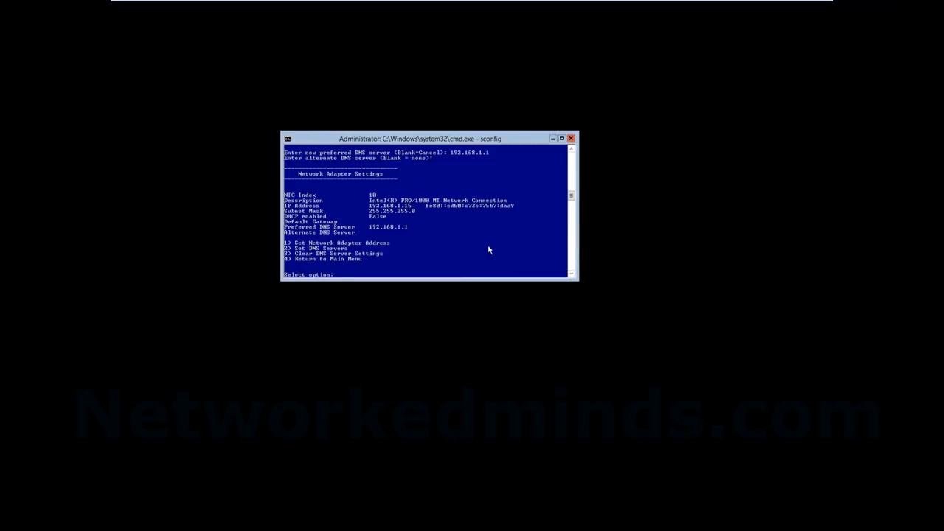
text(8)
key(Return)
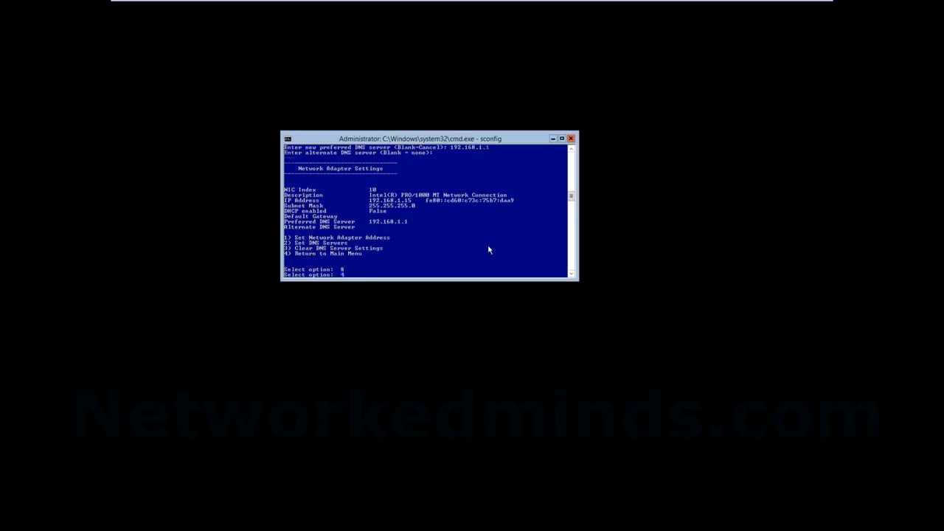
text(4)
key(Return)
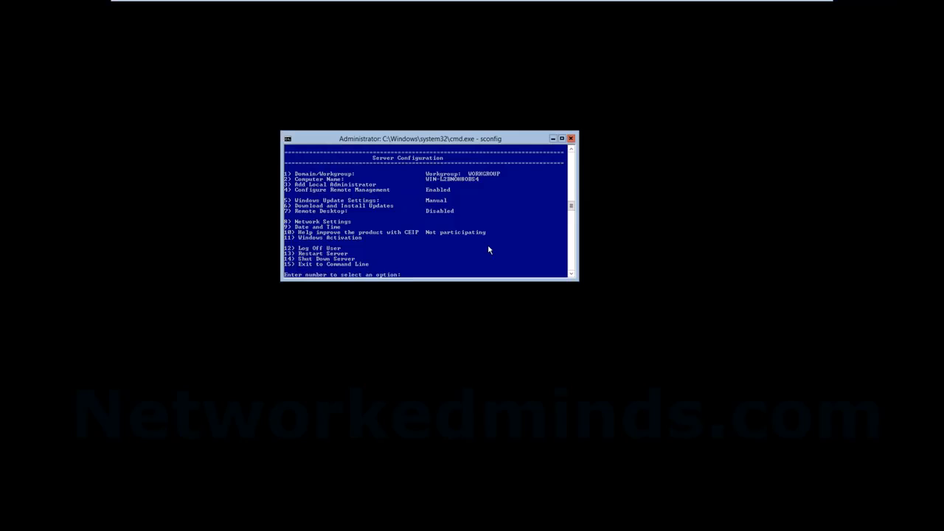
Restart the server via sconfig option 13, confirming Yes in the Restart dialog
text(13)
key(Return)
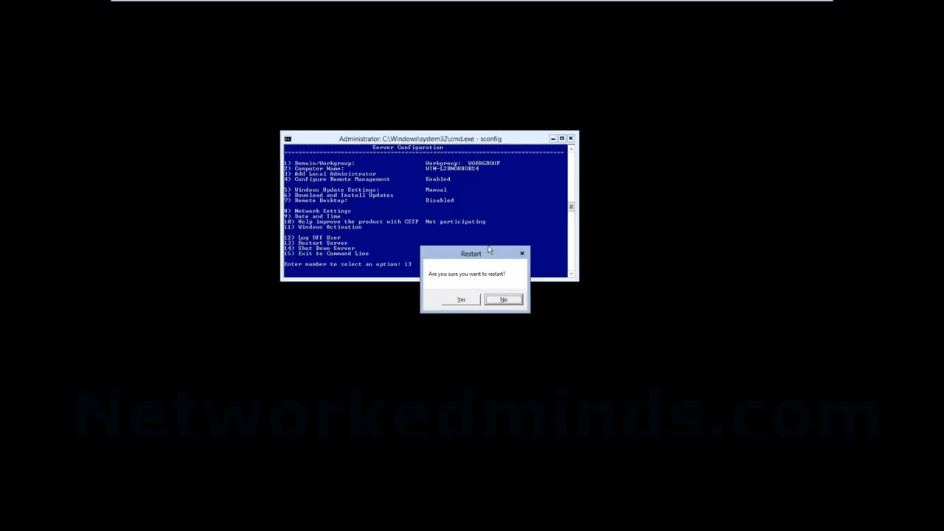
key(Tab)
key(Return)
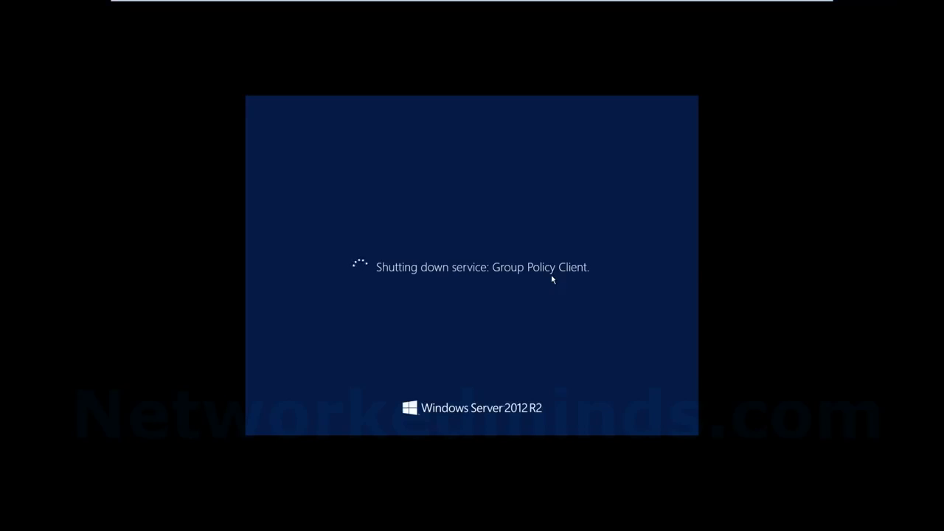